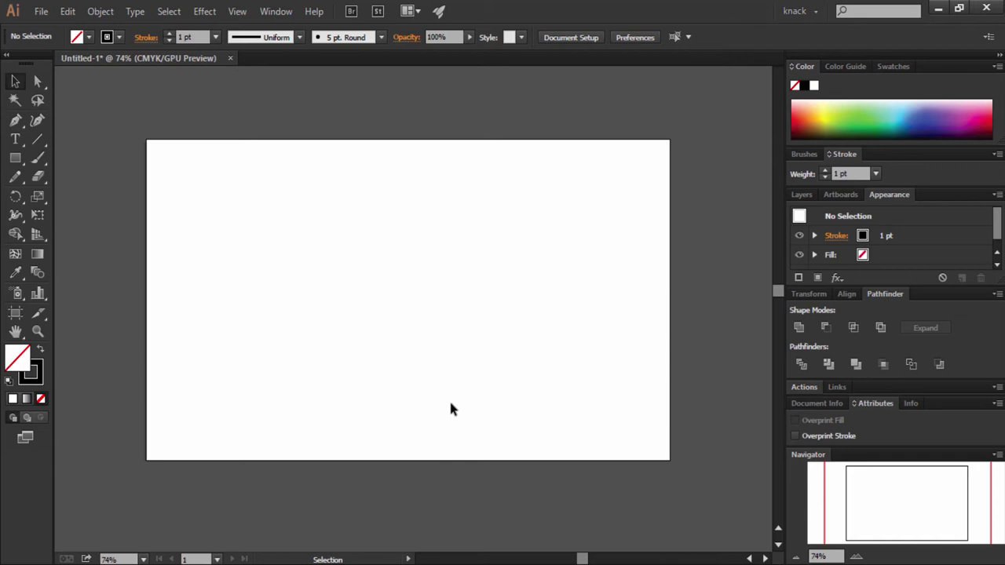
Step: Draw four separate open arcs with the Arc tool across the left half and middle of the artboard
drag(44, 141, 62, 158)
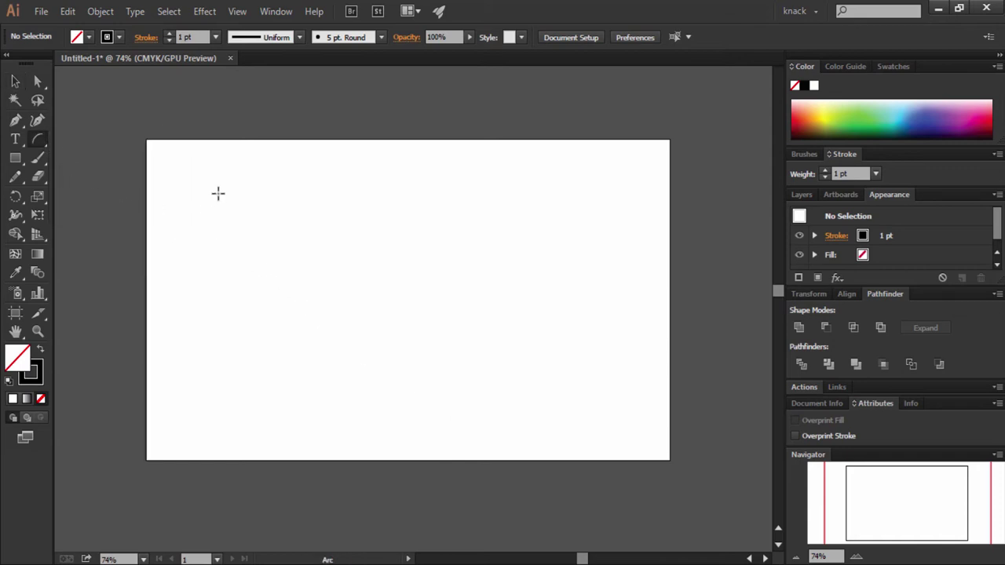
drag(217, 193, 313, 257)
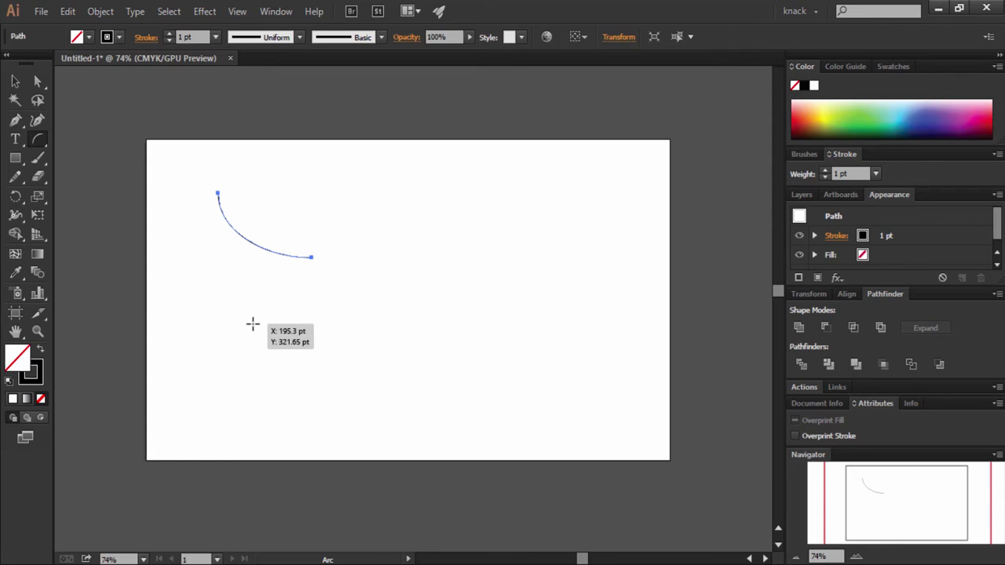
drag(252, 323, 356, 411)
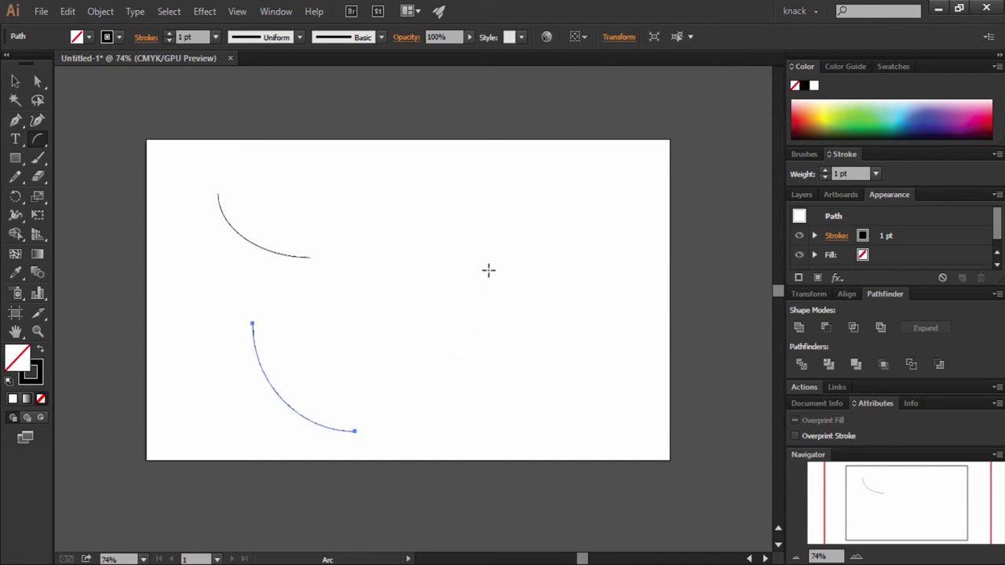
drag(483, 250, 561, 339)
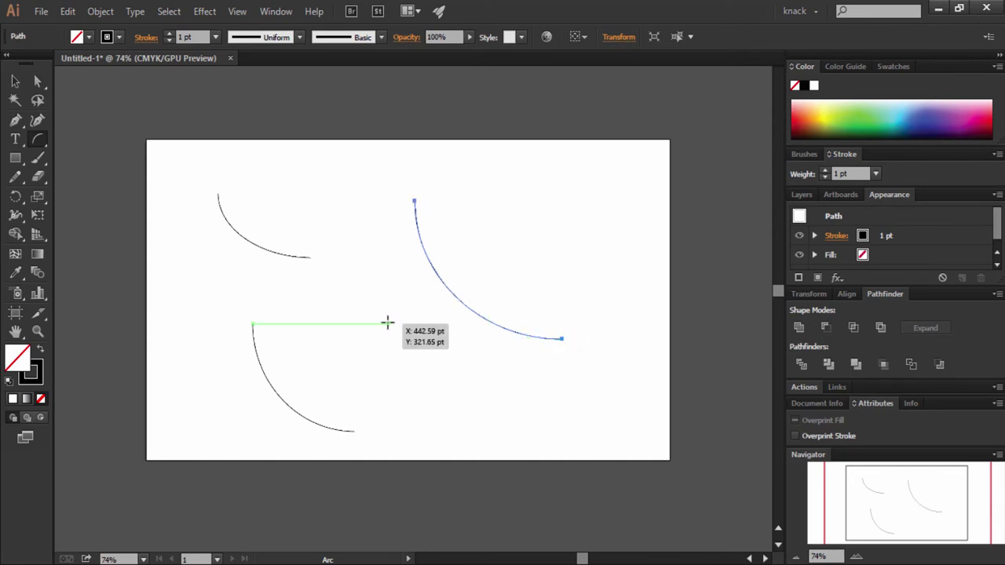
drag(387, 322, 451, 368)
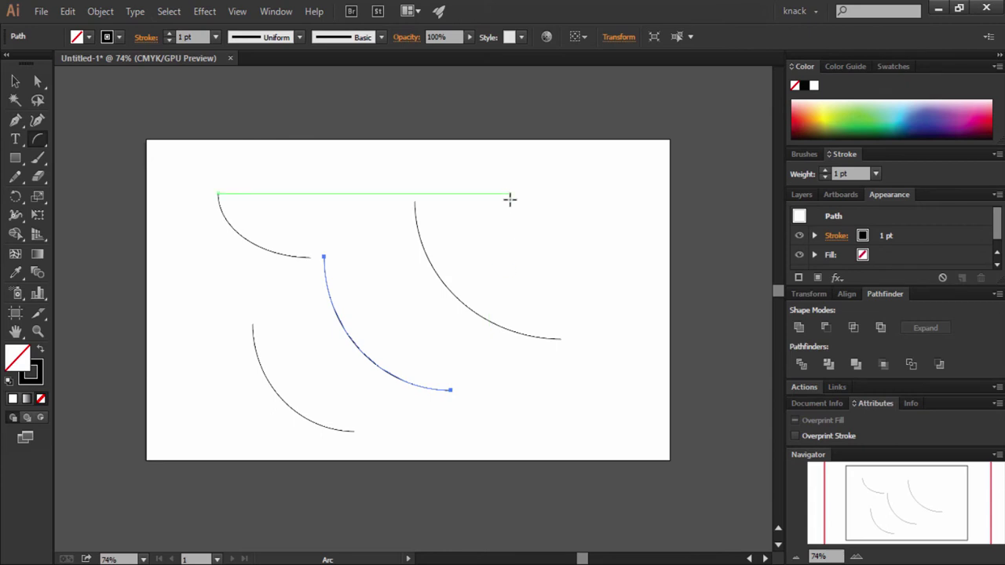
Step: Start an arc about 139 by 161 pt near the artboard's upper-right corner, varying its slope up and down while drawing
drag(510, 197, 586, 287)
key(Up)
key(Up)
key(Up)
key(Up)
key(Up)
key(Up)
key(Up)
key(Up)
key(Up)
key(Up)
key(Down)
key(Down)
key(Down)
key(Down)
key(Down)
key(Down)
key(Down)
key(Down)
key(Down)
key(Down)
key(Up)
key(Up)
key(Up)
key(Up)
key(Down)
key(Down)
key(Down)
key(Down)
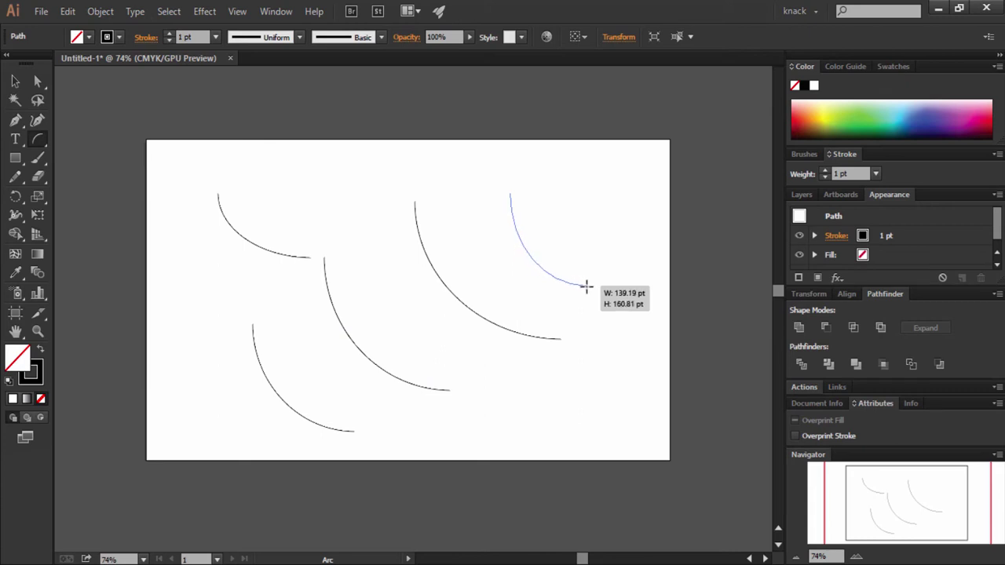
Step: Flip the arc in progress and toggle it between open and closed, finishing it open at about 141 by 162 pt
key(x)
drag(586, 287, 587, 287)
key(x)
key(x)
key(x)
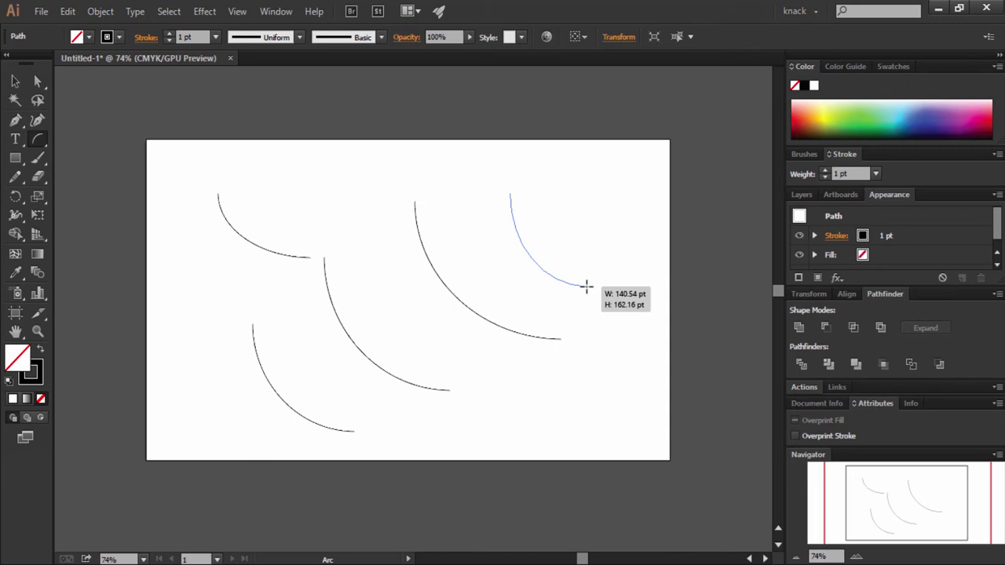
drag(587, 287, 587, 288)
key(c)
drag(586, 287, 586, 287)
key(c)
drag(586, 287, 587, 287)
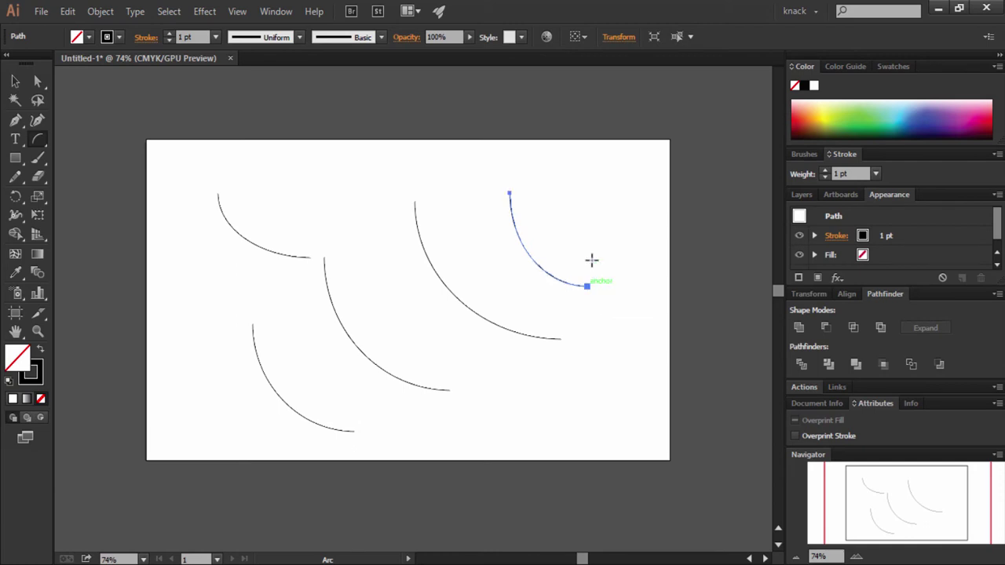
Step: Draw an arc about 145 by 176 pt in the upper-right corner, and place an open arc of the same size at the lower left
drag(569, 183, 629, 275)
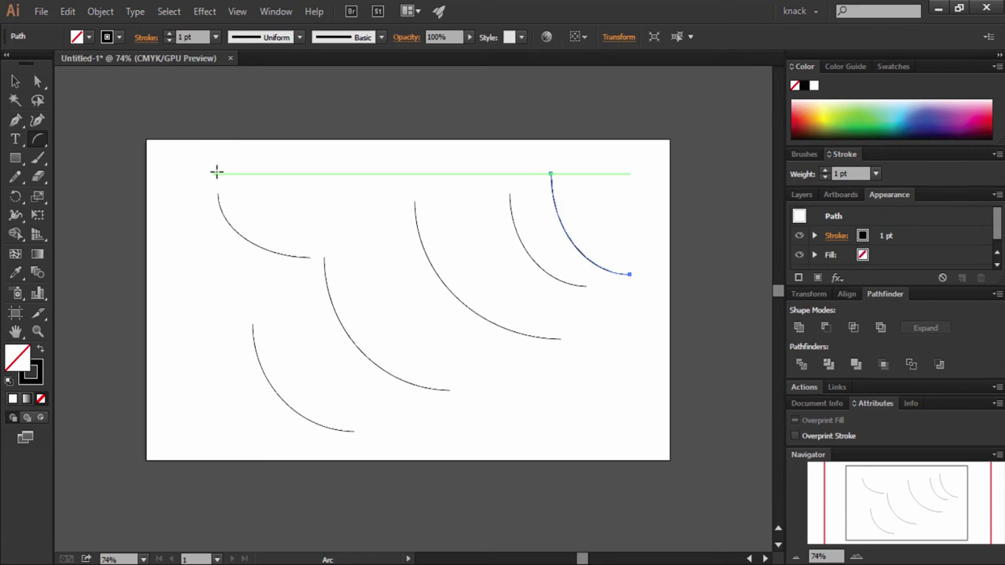
click(194, 332)
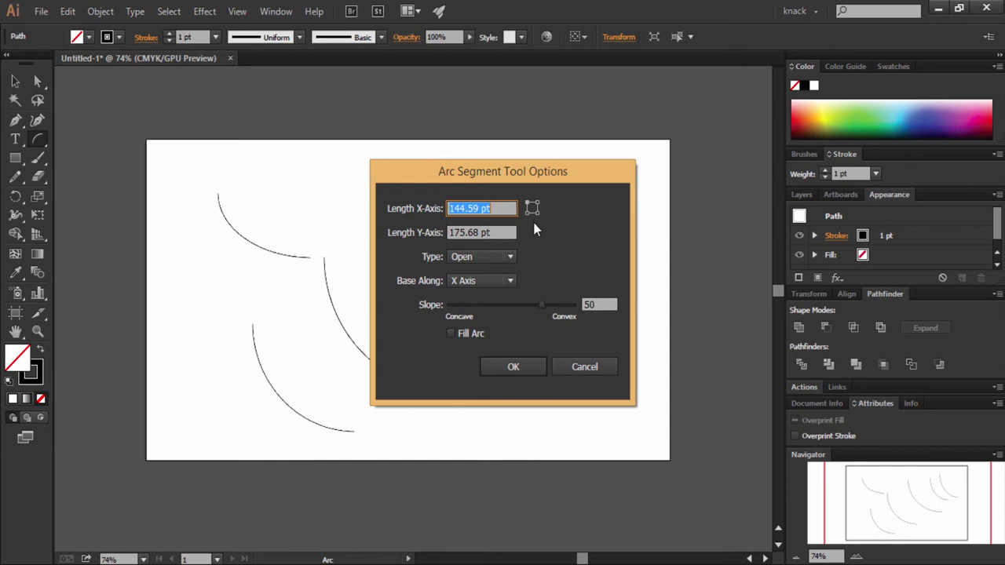
click(503, 259)
click(505, 259)
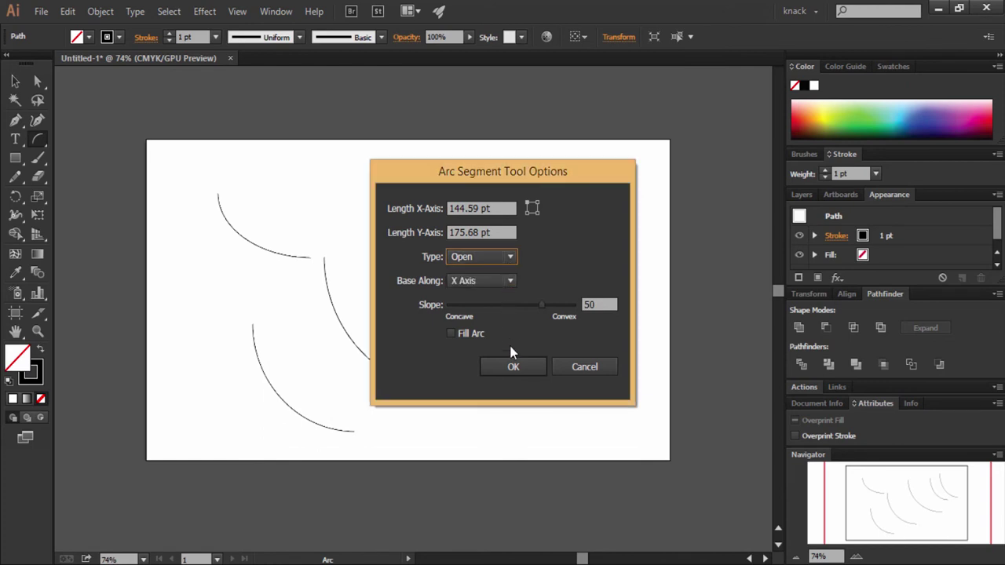
click(515, 366)
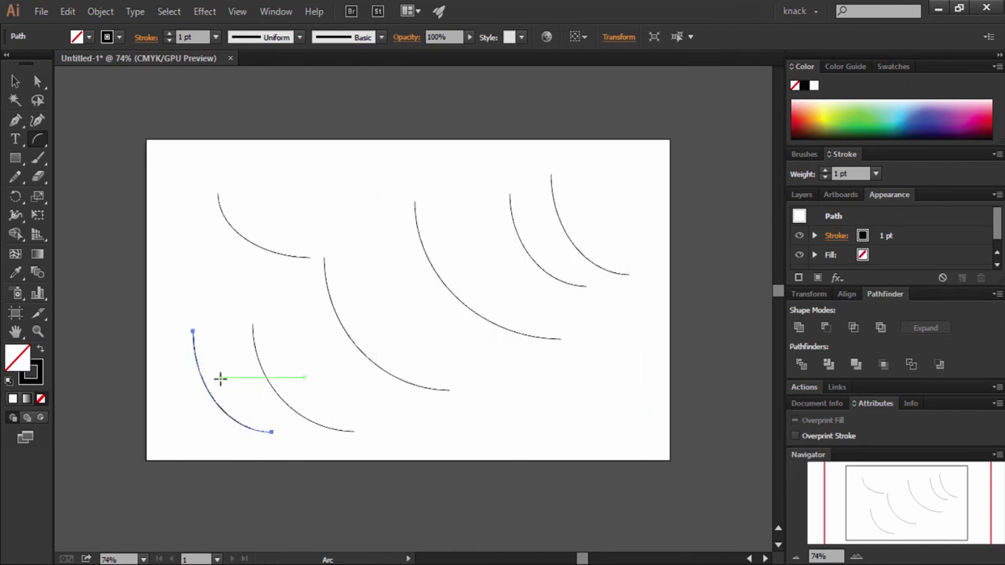
Step: Place a closed arc with lengths 144.59 pt and 175.68 pt over the lower-left arcs
click(253, 296)
click(481, 256)
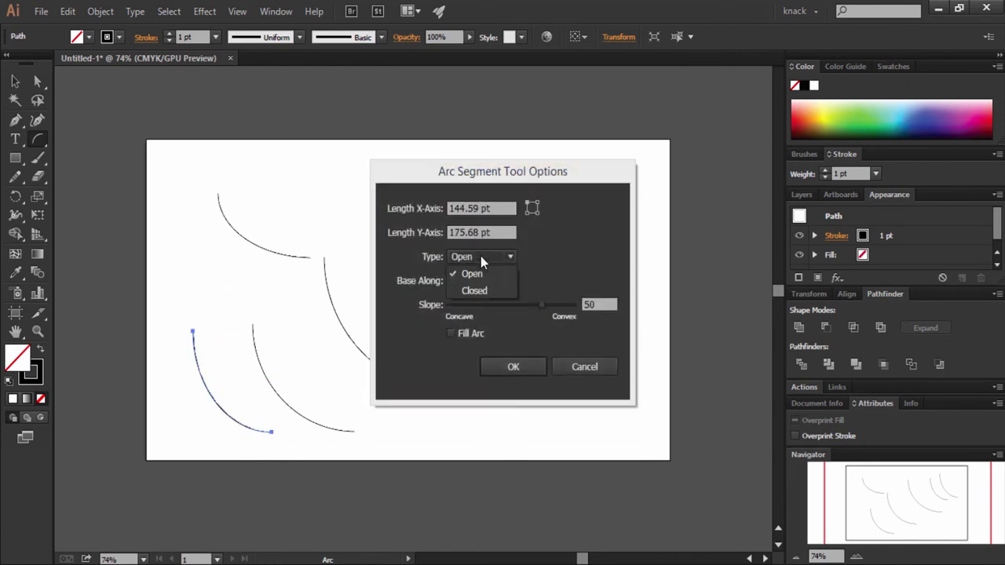
click(479, 291)
click(497, 374)
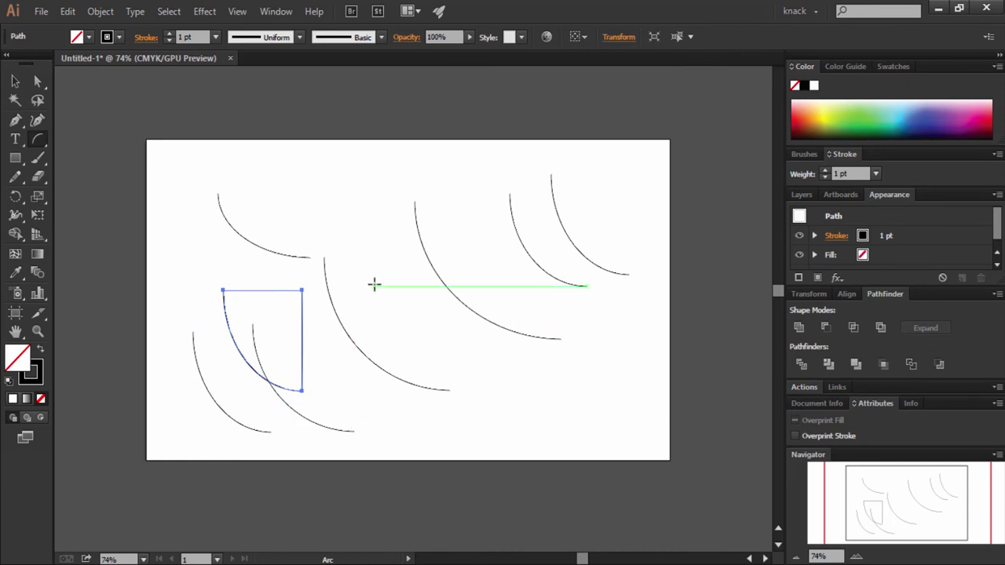
Step: Place an open 132.43 by 121.62 pt arc based along the Y axis with slope 44 near the artboard's centre
click(374, 285)
click(515, 283)
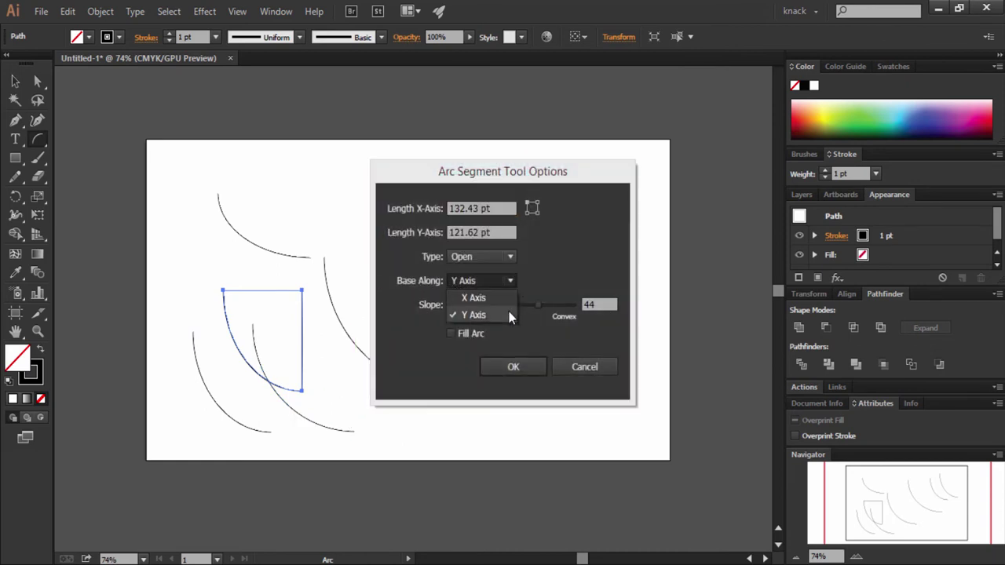
click(516, 368)
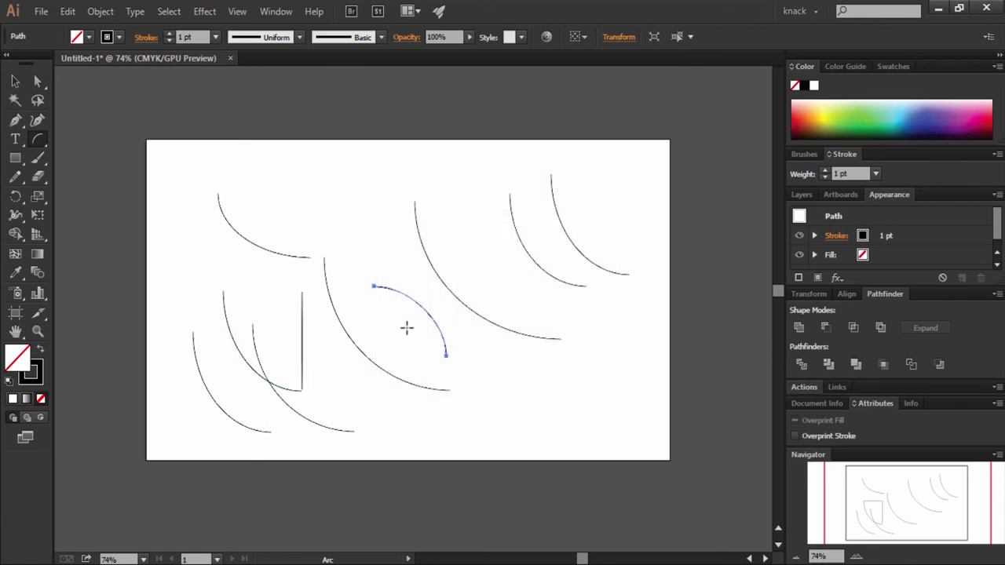
Step: Add an arc of the same size from the same start point, based along the X axis, to form a leaf shape
click(372, 288)
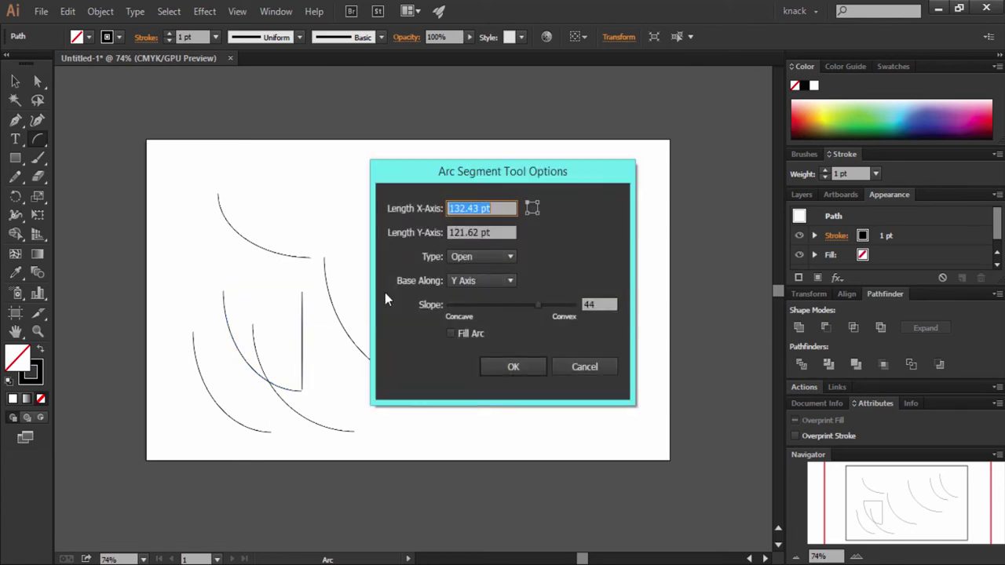
click(510, 282)
click(502, 294)
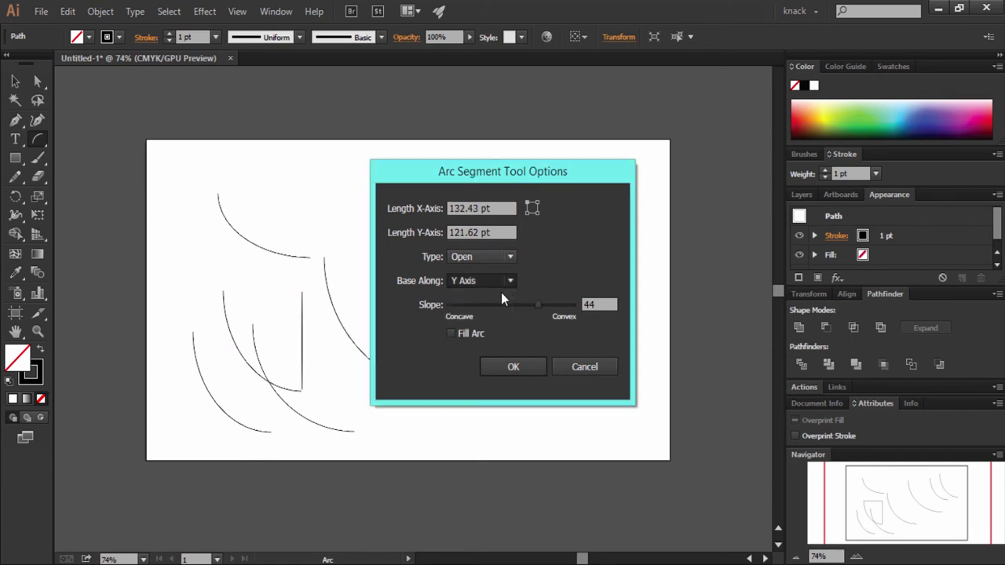
click(504, 372)
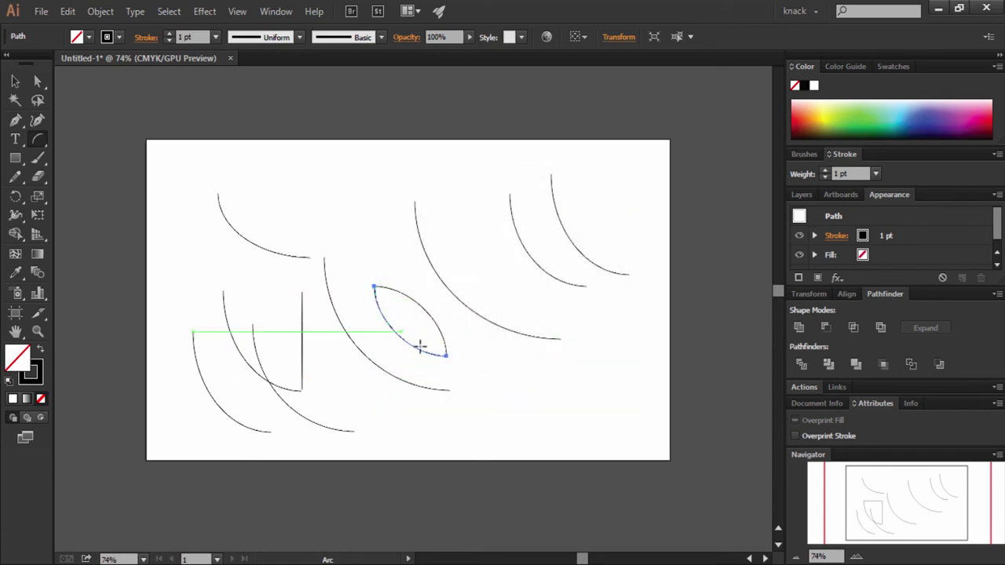
Step: Place an open 132.43 by 121.62 pt arc along the X axis with slope 50, below and right of the leaf shape
click(479, 350)
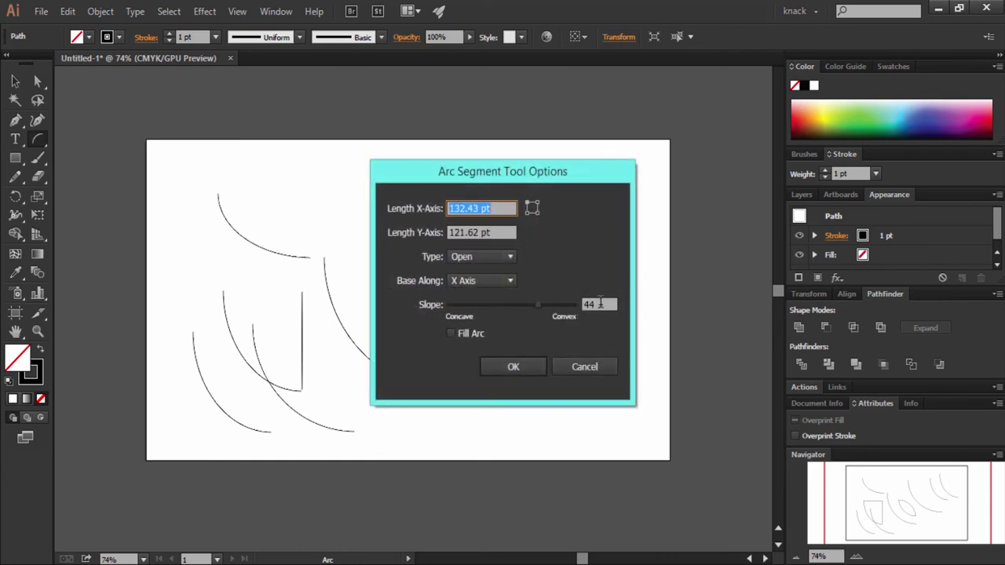
drag(538, 306, 541, 338)
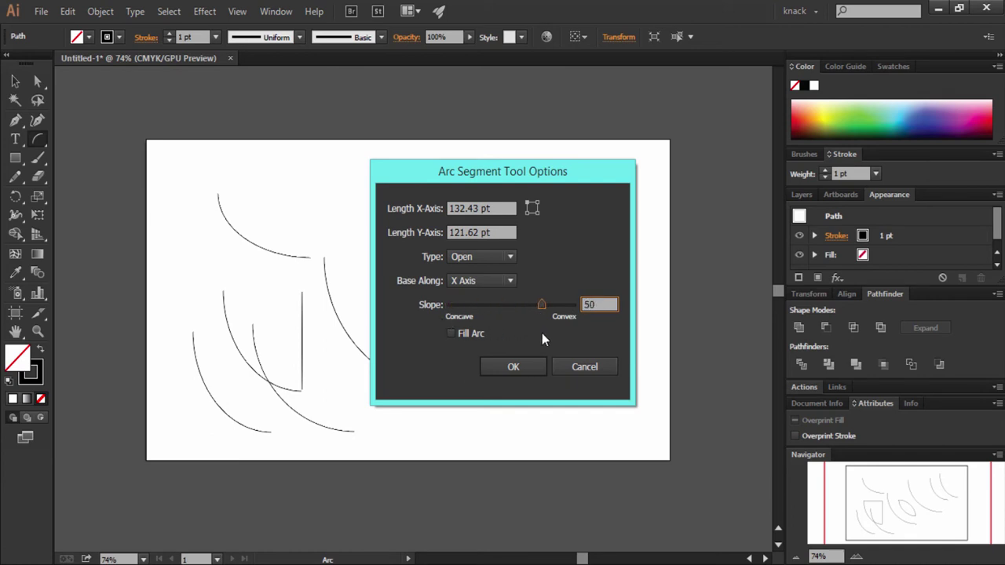
click(505, 365)
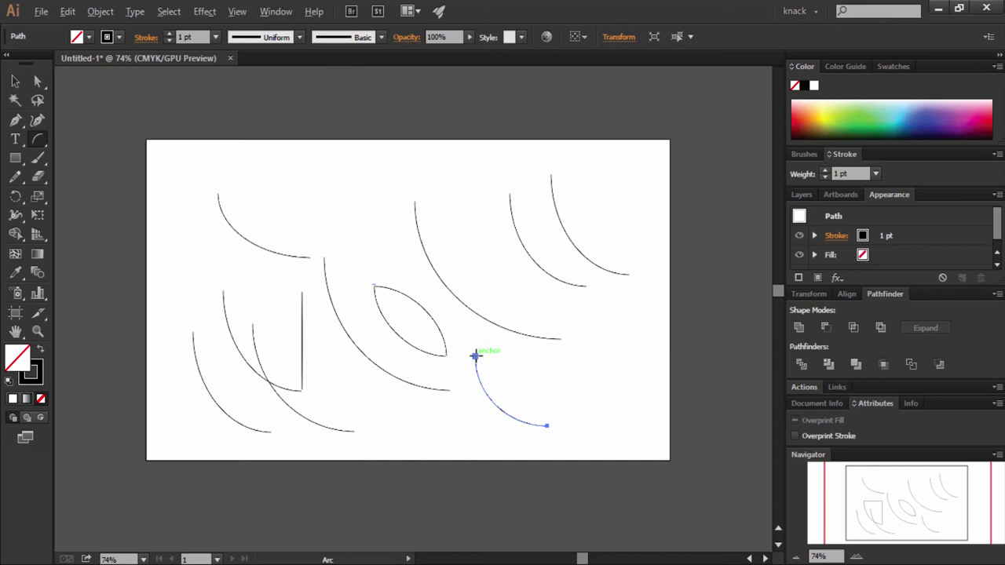
Step: Place another open 132.43 by 121.62 pt arc with slope 50, centred on the start point of the last arc
click(475, 356)
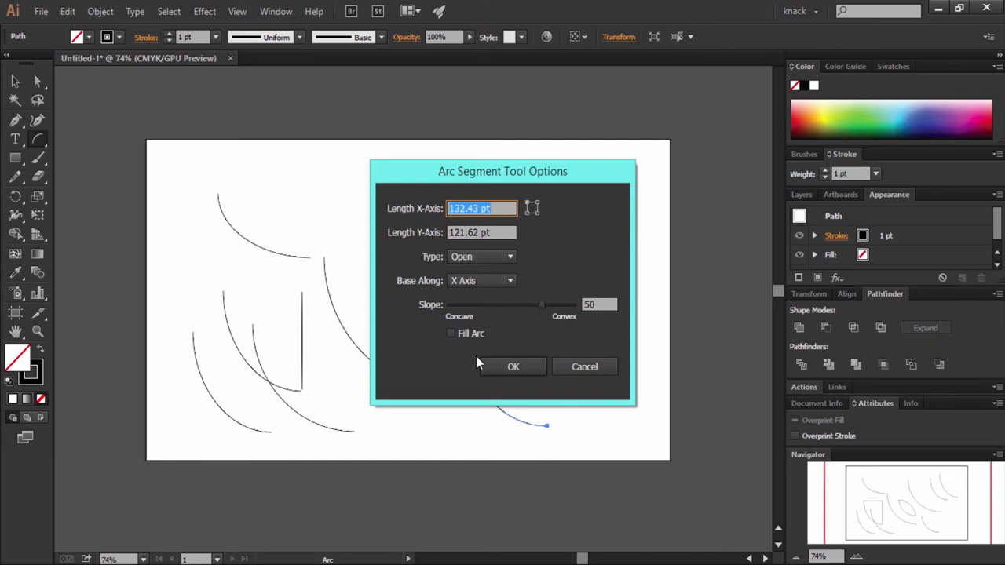
click(498, 367)
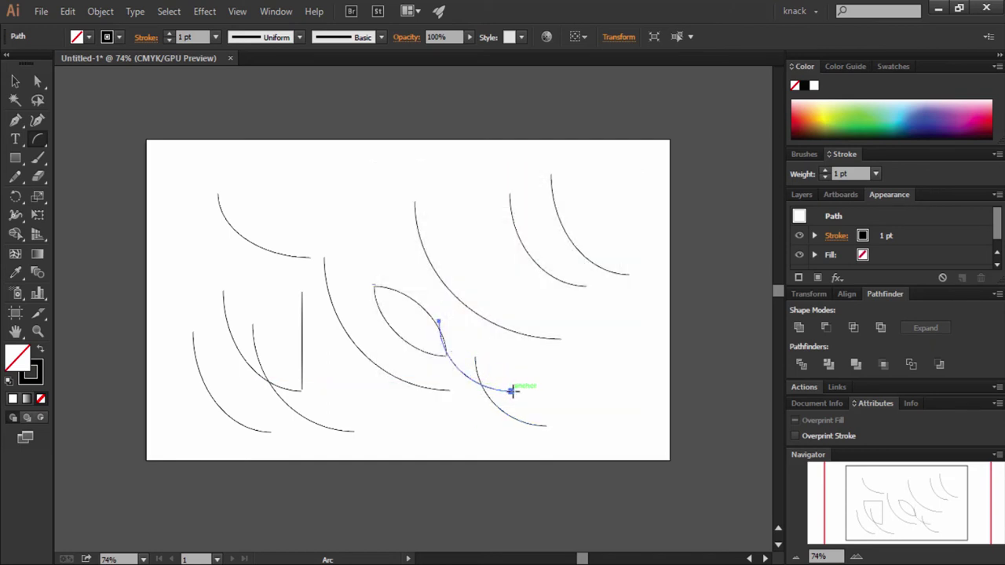
click(522, 348)
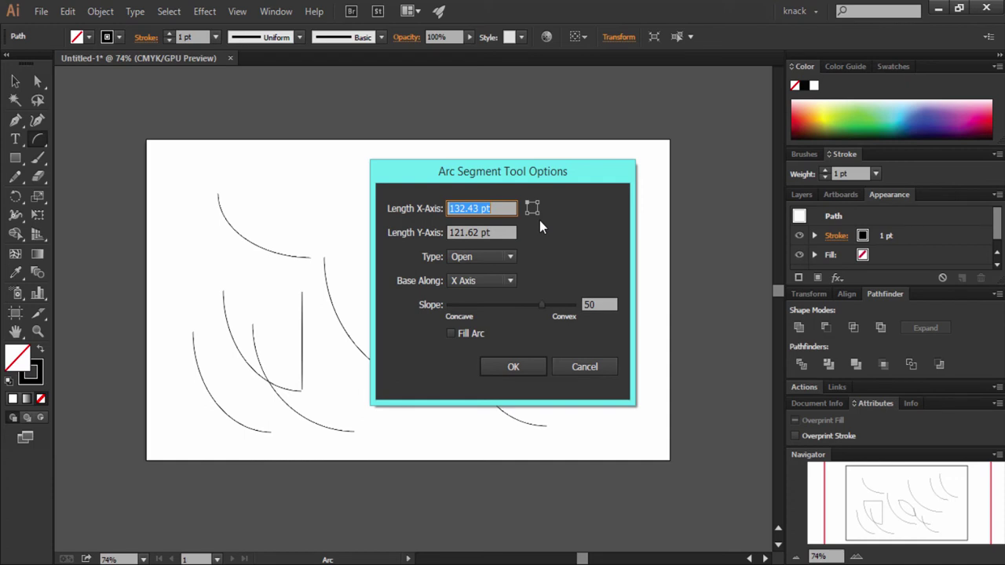
key(Return)
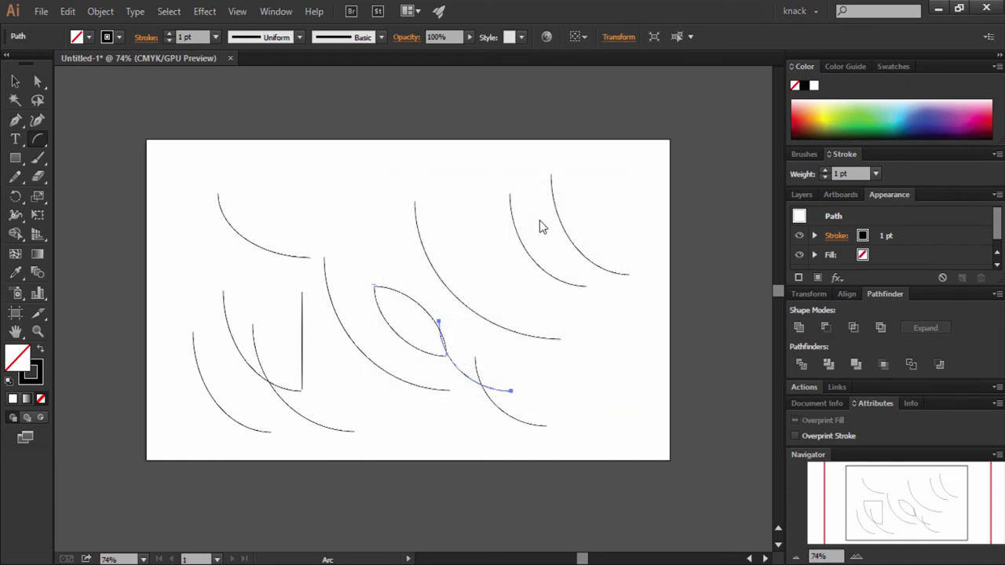
Step: Delete all the arcs from the artboard
key(ctrl+a)
key(Delete)
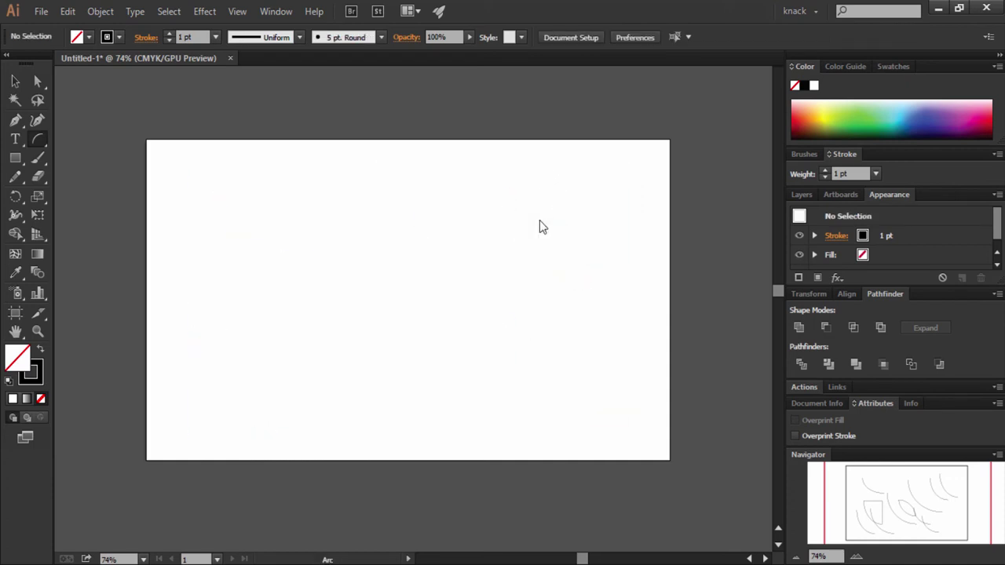
Step: Draw a horizontal straight line across the left-centre of the artboard with the Line Segment tool
click(44, 144)
click(71, 139)
drag(257, 288, 426, 311)
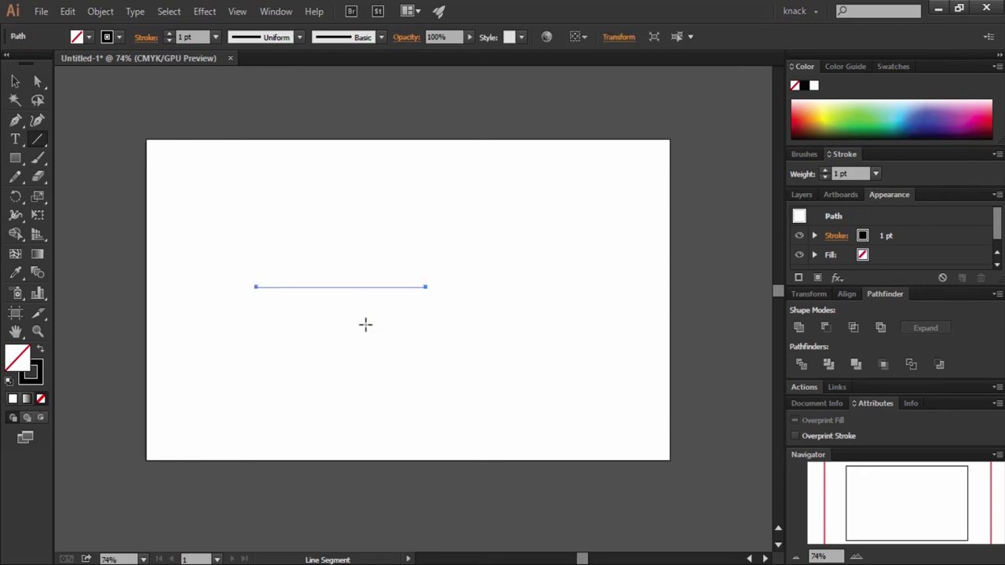
Step: Turn on the bounding box display for the selected line
click(17, 83)
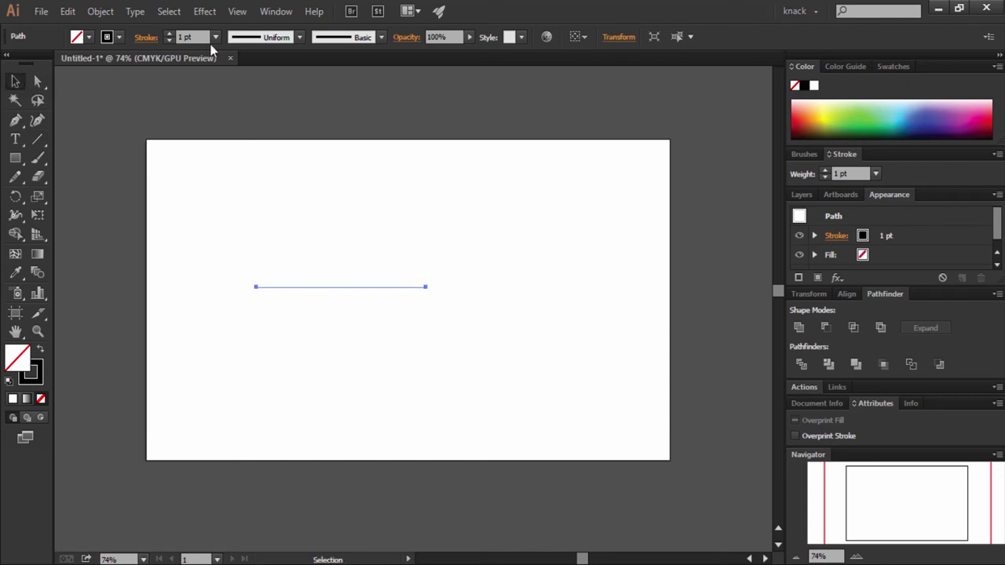
click(238, 12)
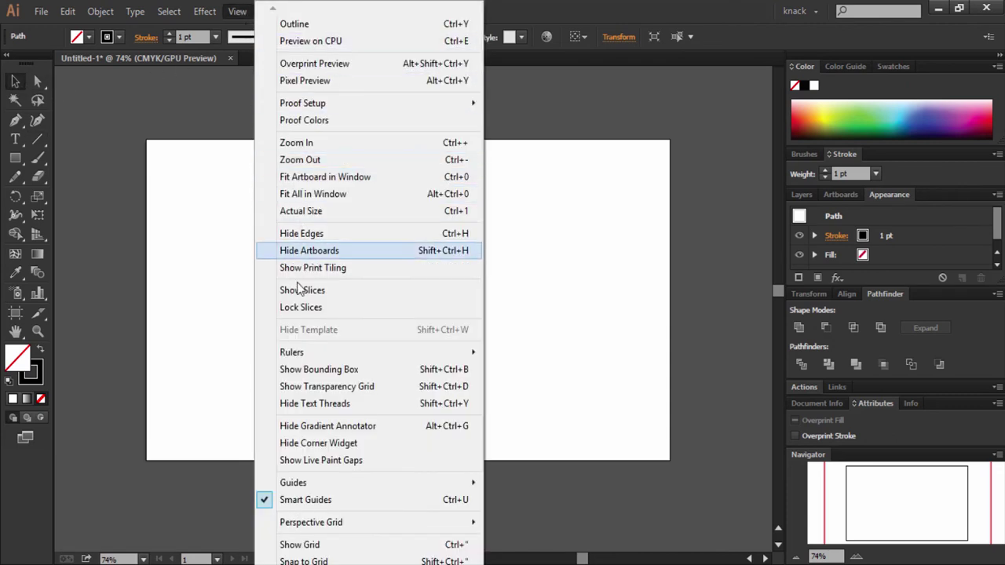
click(301, 373)
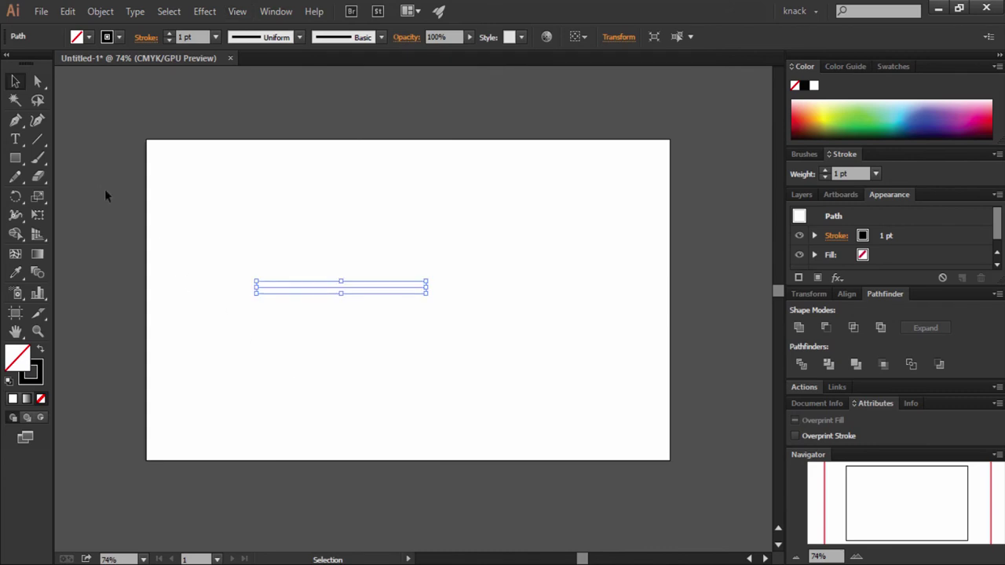
Step: Draw an open arc above the straight line, display its bounding box, and return to the Arc tool
drag(38, 137, 83, 157)
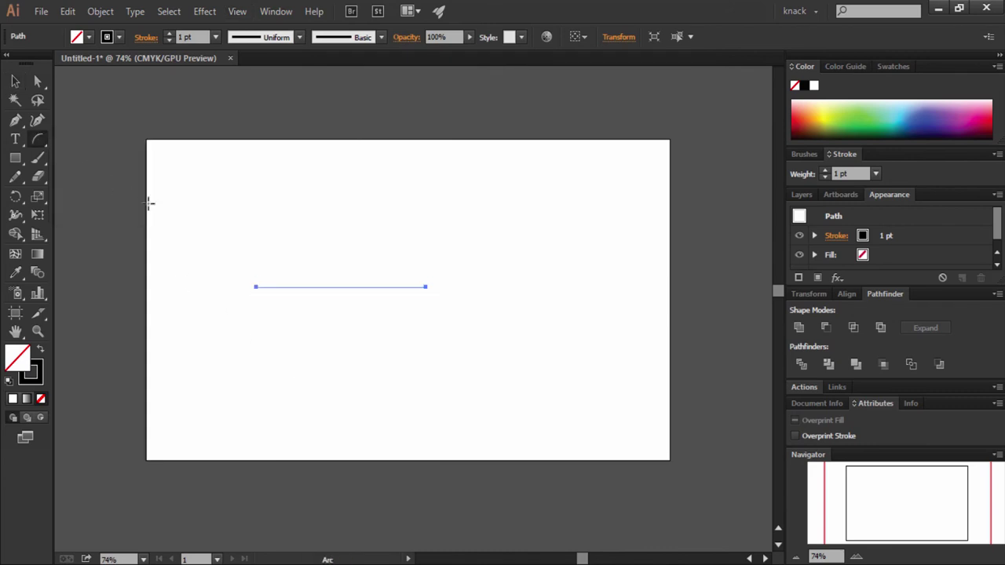
drag(239, 180, 341, 260)
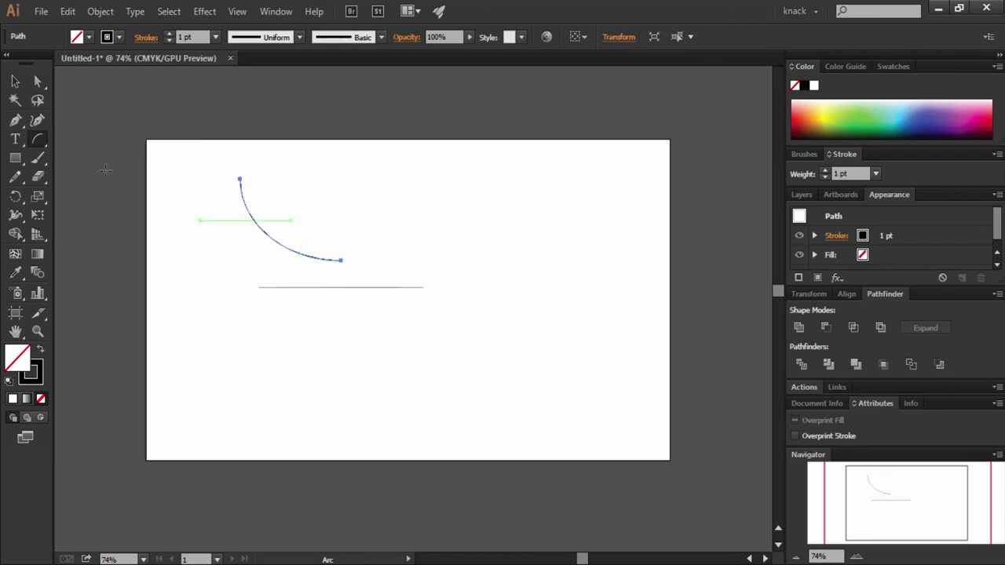
key(v)
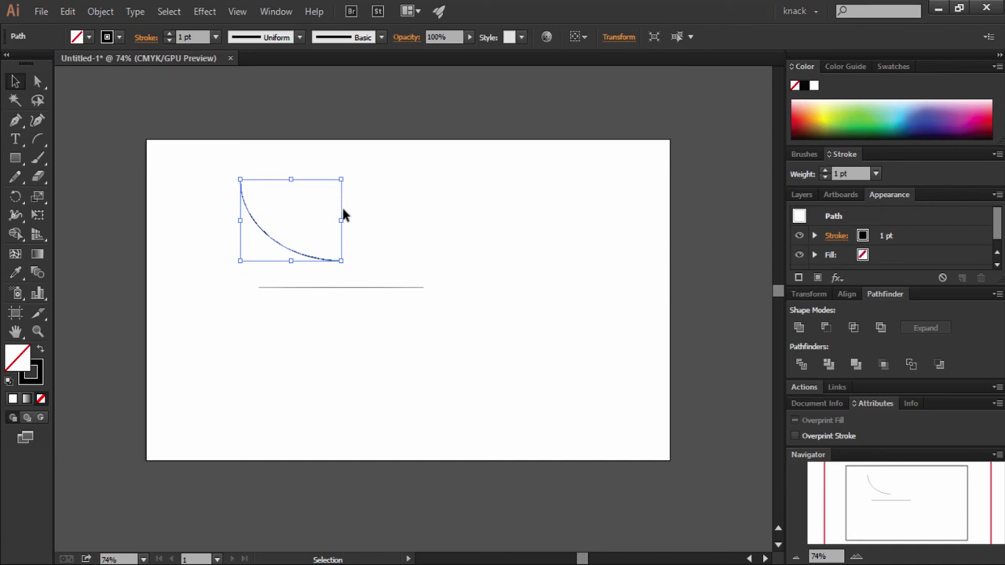
click(36, 141)
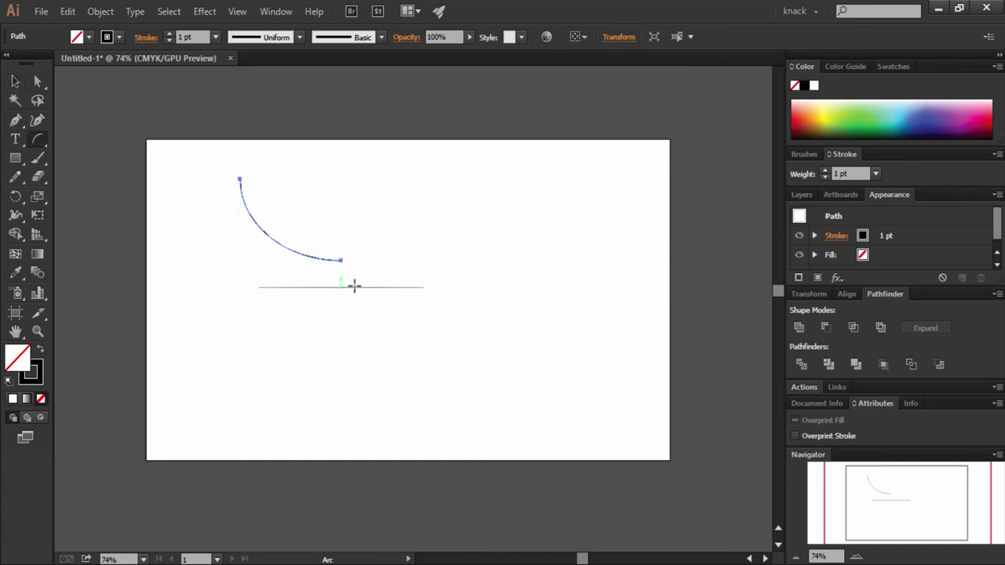
Step: Create two open 185.14 × 141.89 pt arcs at the line's right end, using the top-left and then bottom-left origin, and show each bounding box
click(425, 286)
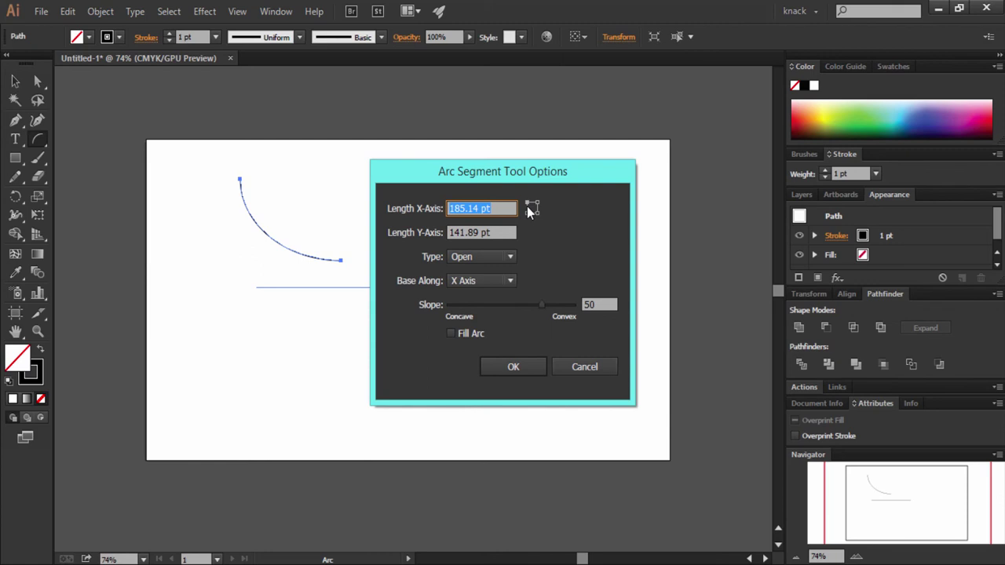
click(515, 367)
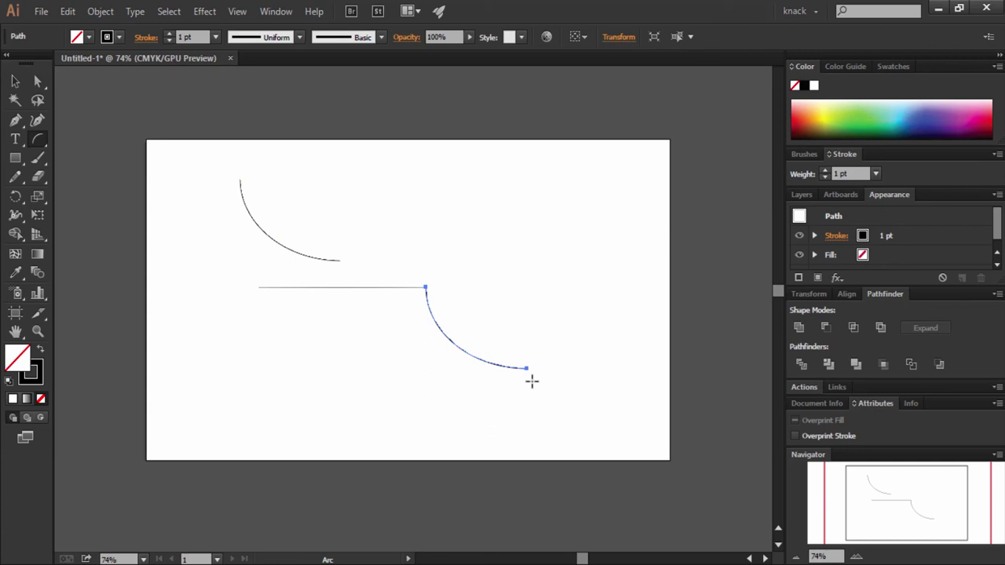
key(ctrl)
click(426, 287)
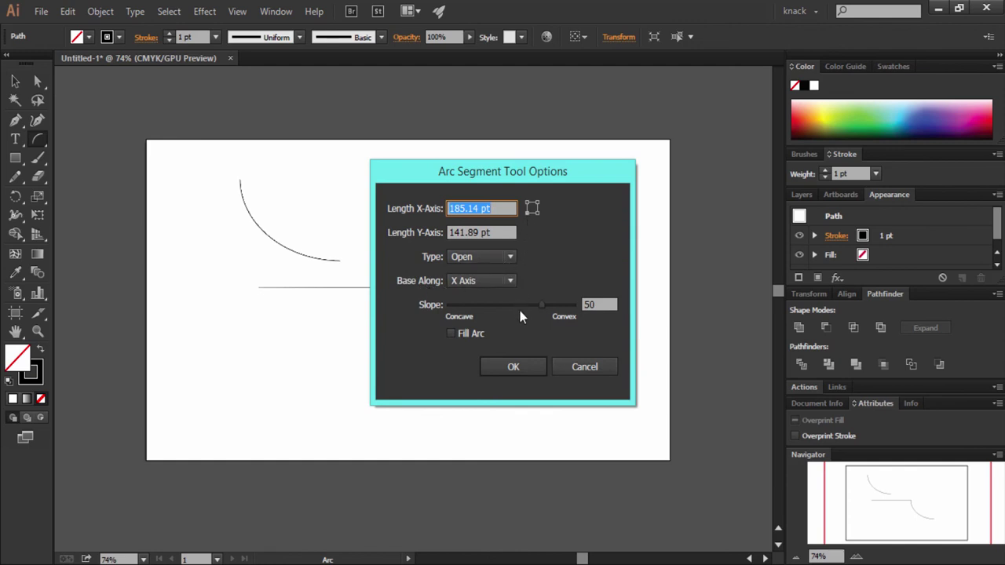
click(516, 365)
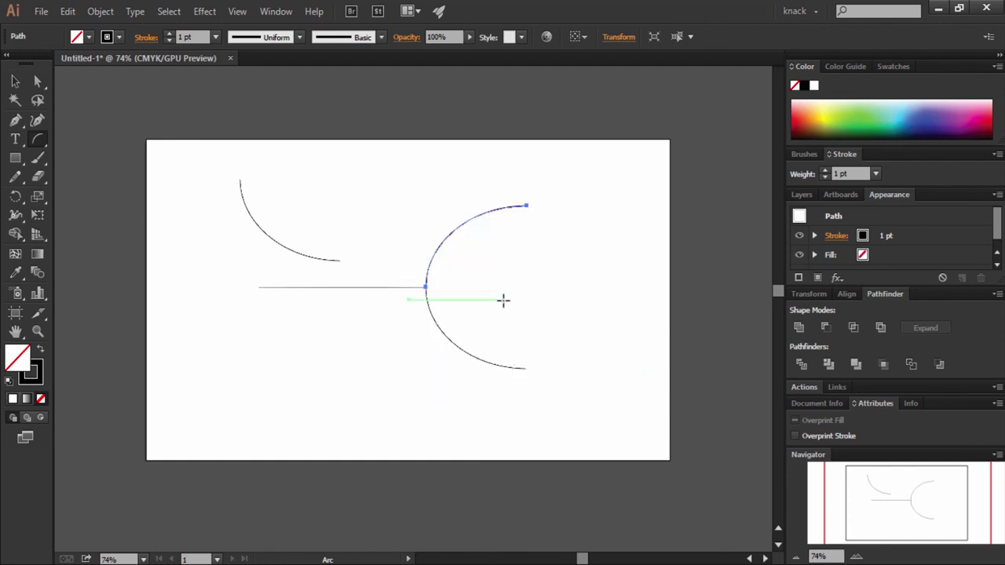
key(ctrl)
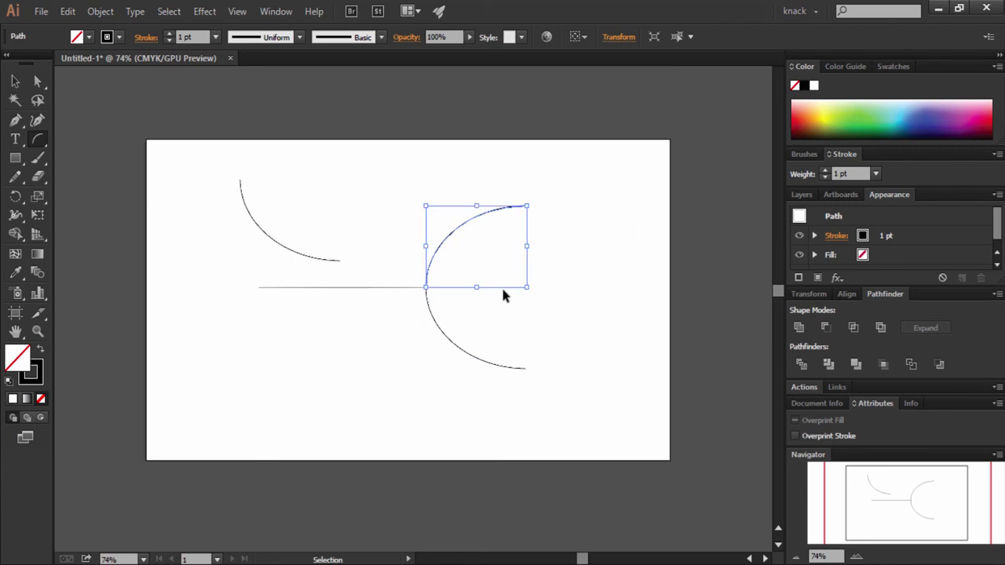
ctrl+click(425, 287)
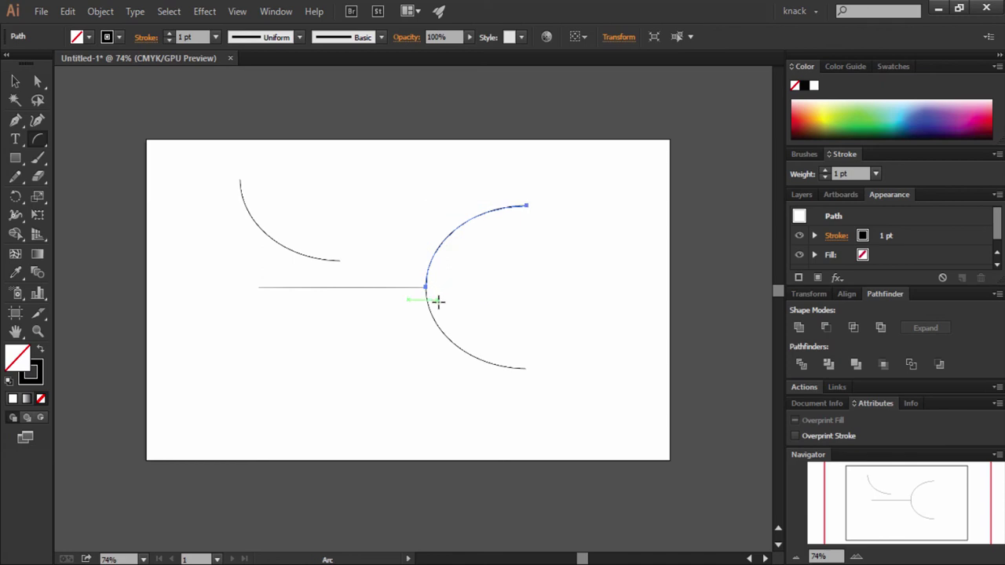
Step: Add two more open 185.14 × 141.89 pt arcs at the same line endpoint, using the top-right origin for one and the bottom-right for the other
click(426, 287)
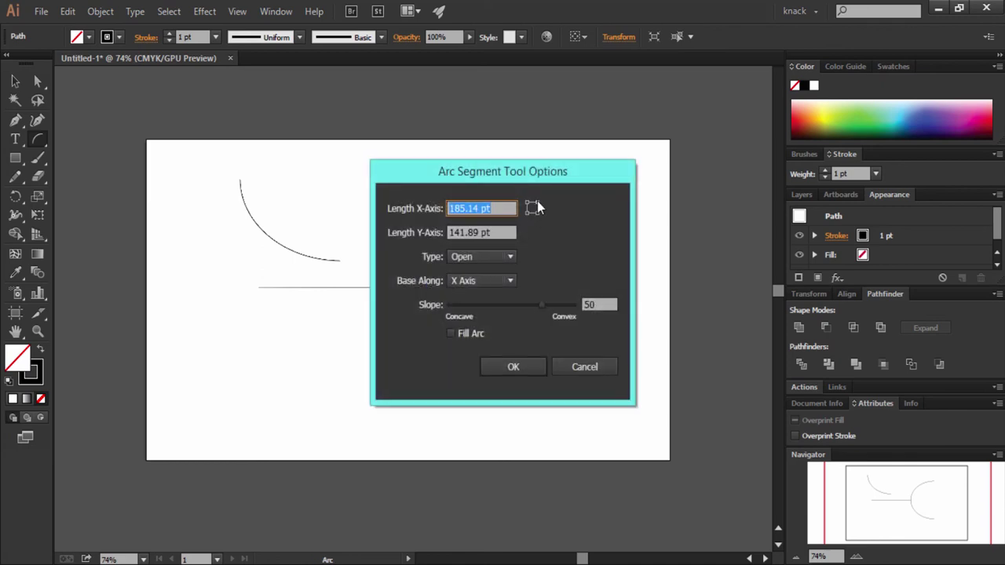
click(526, 370)
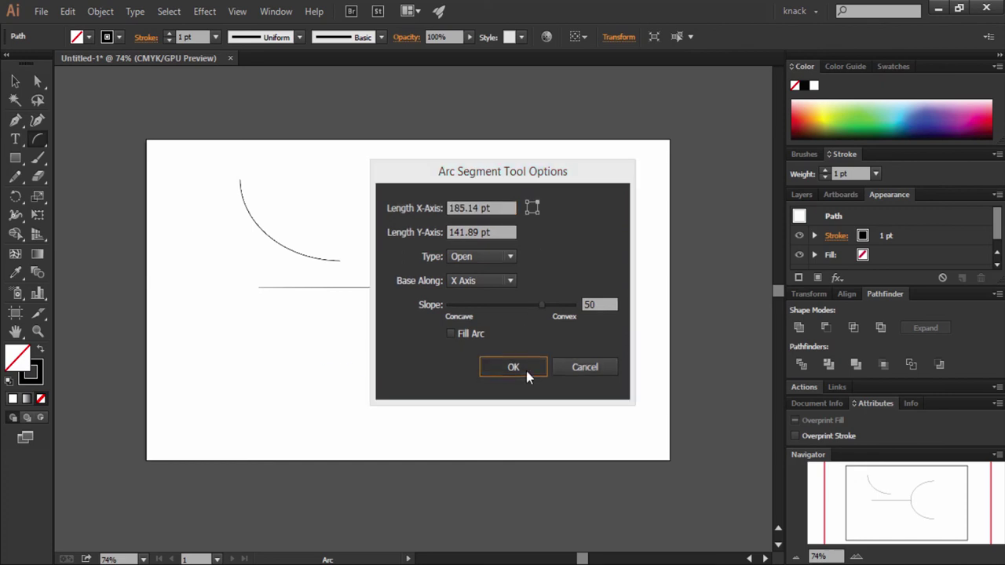
key(ctrl)
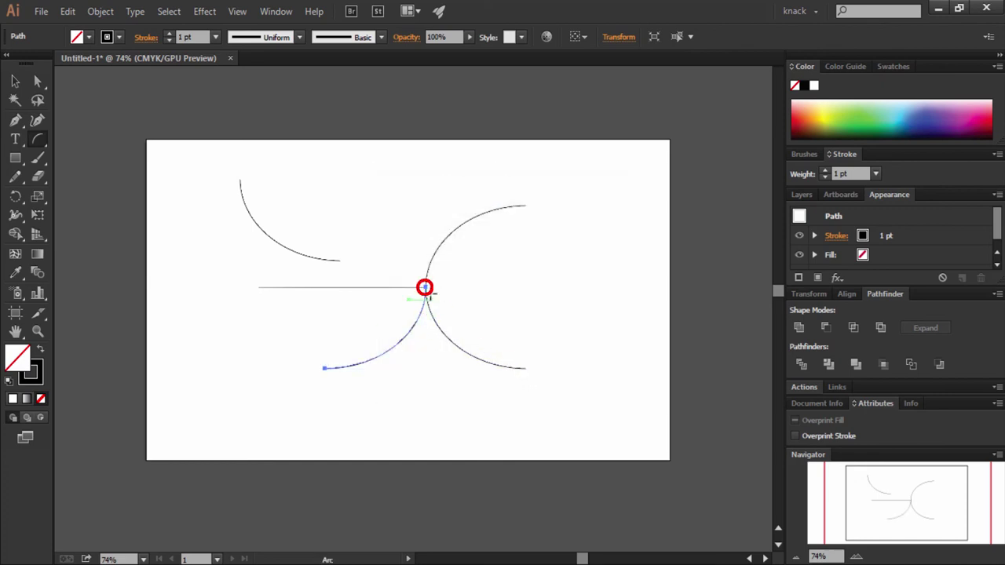
click(425, 286)
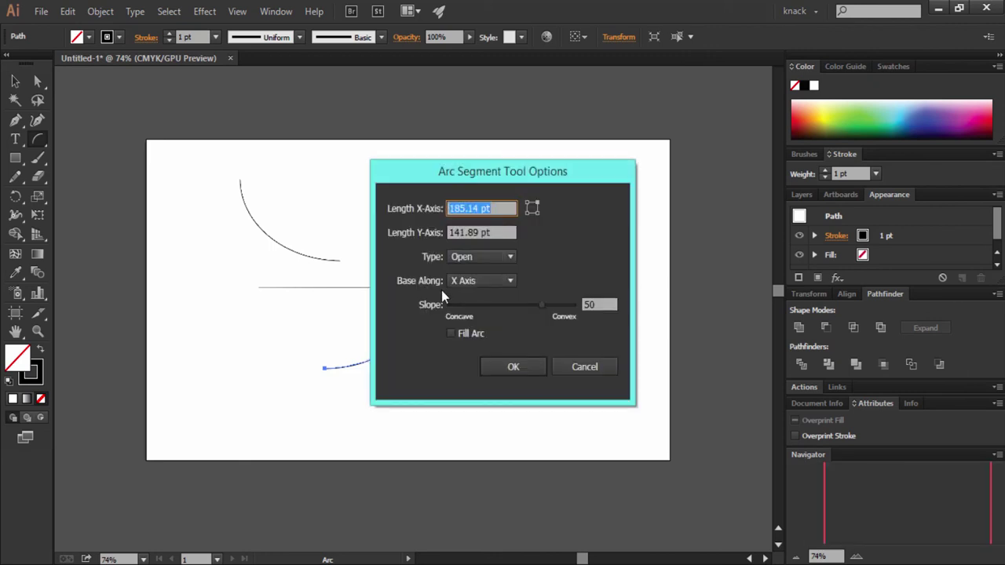
click(529, 365)
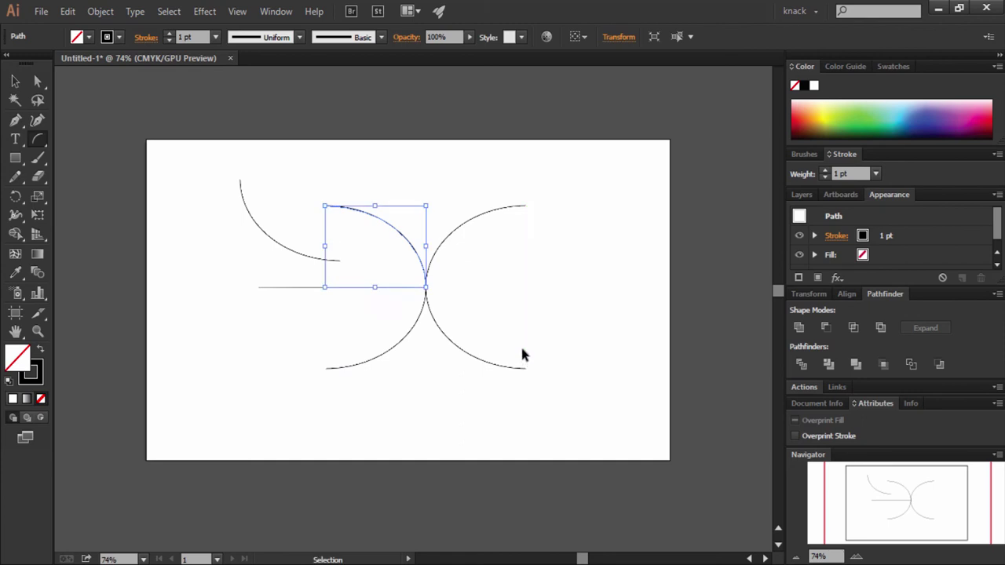